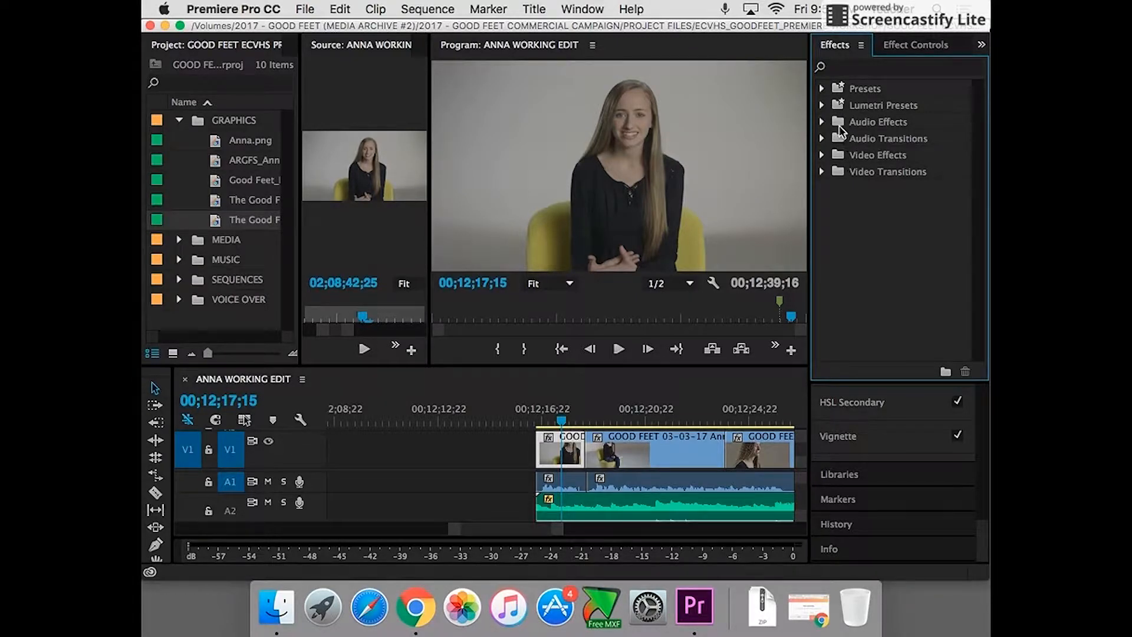
- Apply the Lumetri Color video effect to the first clip on V1 and expand its Basic Correction settings
{"action": "left_click", "coordinate": [823, 156]}
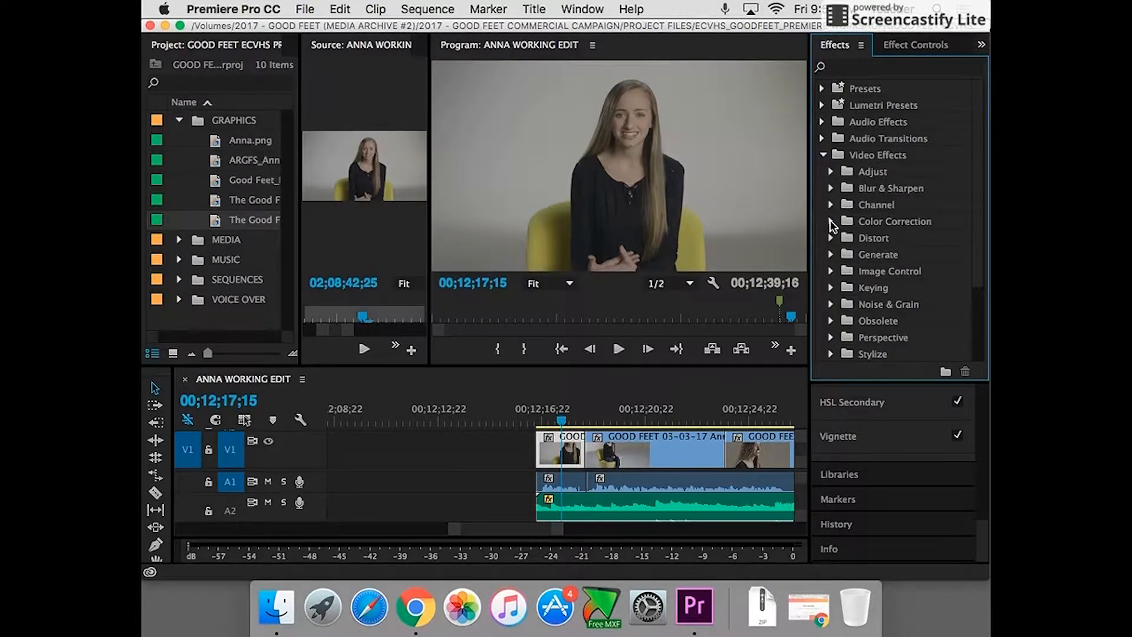
{"action": "left_click", "coordinate": [831, 223]}
{"action": "left_click_drag", "start_coordinate": [981, 226], "coordinate": [980, 269]}
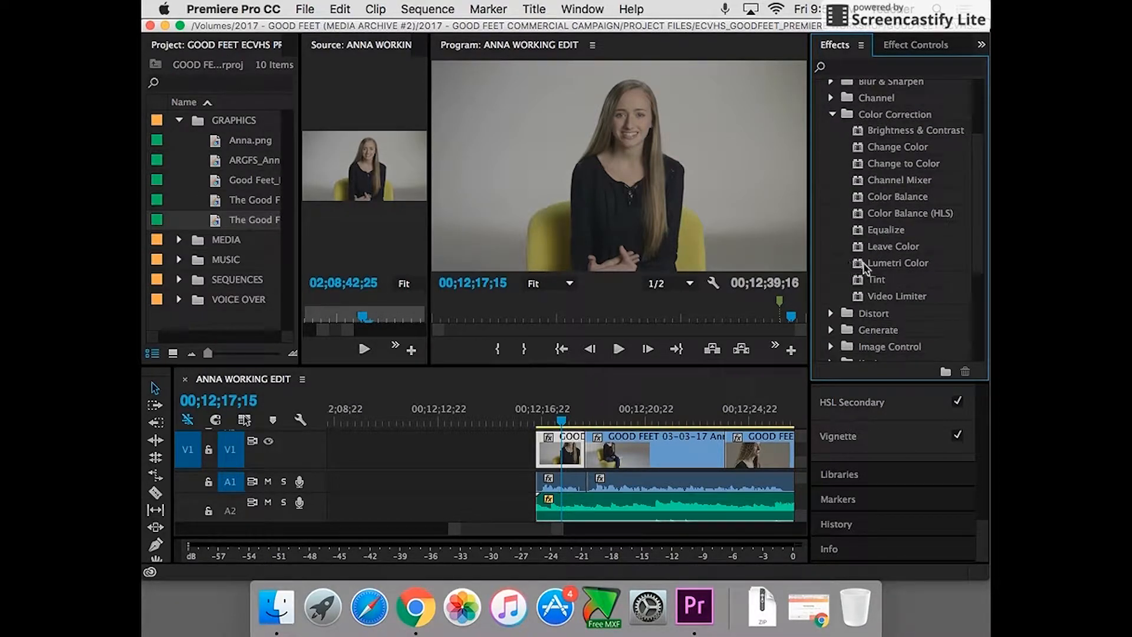
{"action": "left_click_drag", "start_coordinate": [857, 261], "coordinate": [564, 454]}
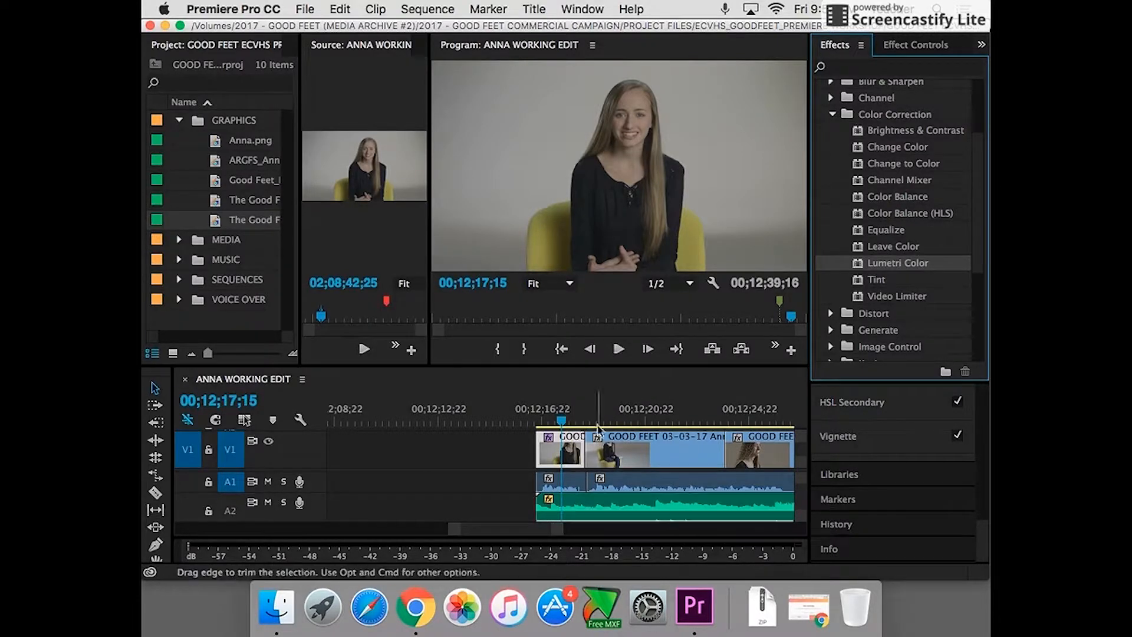
{"action": "left_click", "coordinate": [908, 46]}
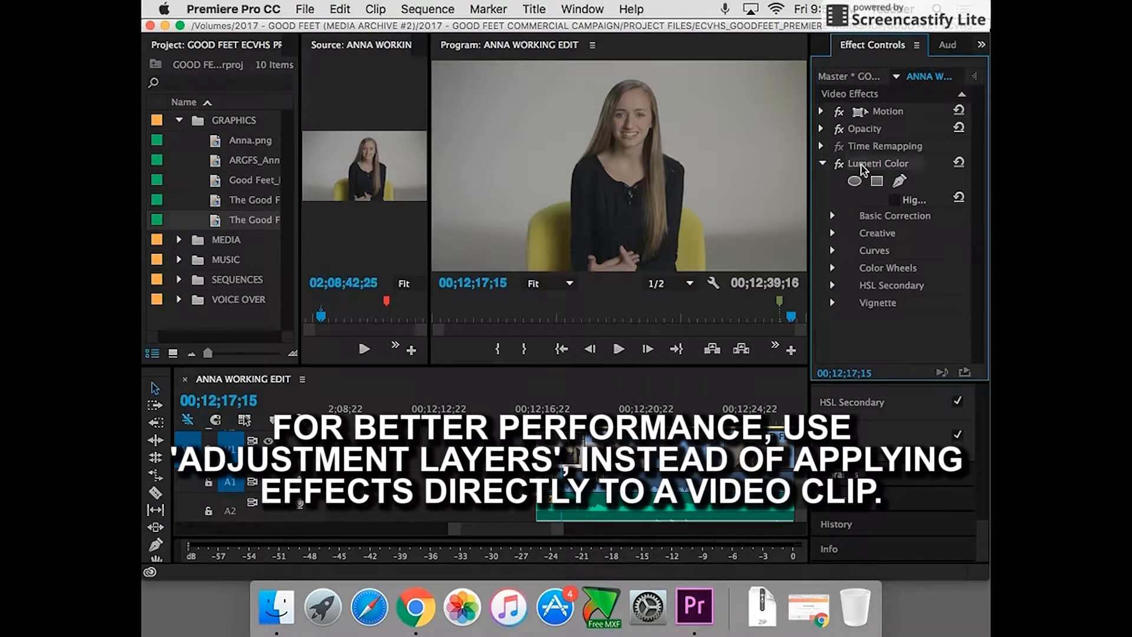
{"action": "left_click", "coordinate": [833, 217]}
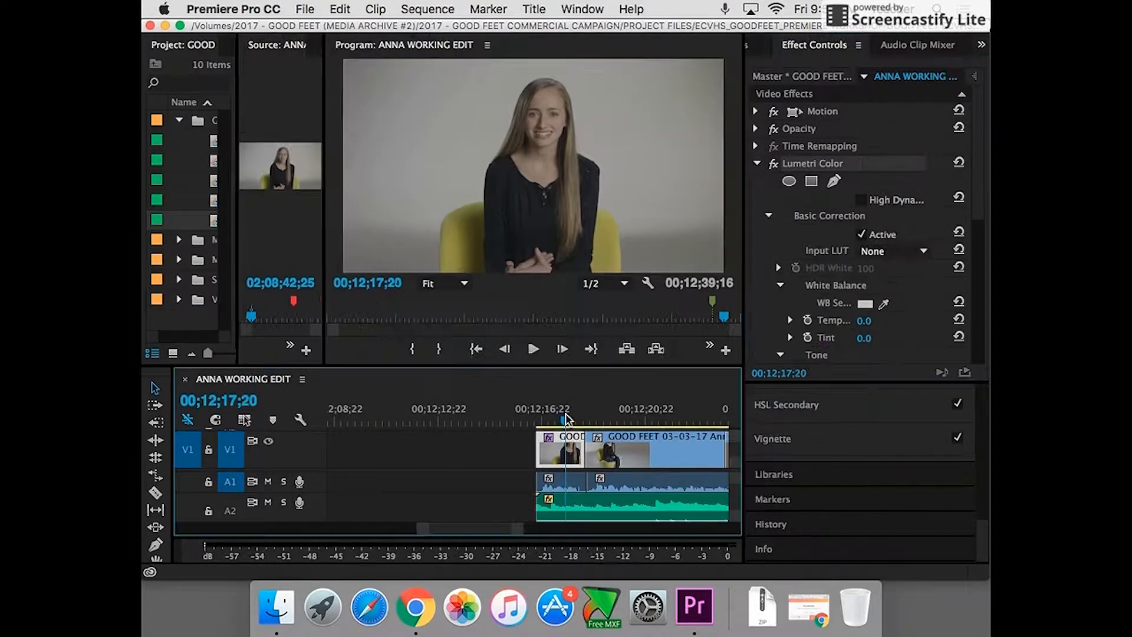
- Apply Lumetri Color to the last clip on V1, with the playhead at 00;12;33;09, and expand its Basic Correction settings
{"action": "left_click_drag", "start_coordinate": [564, 423], "coordinate": [758, 434]}
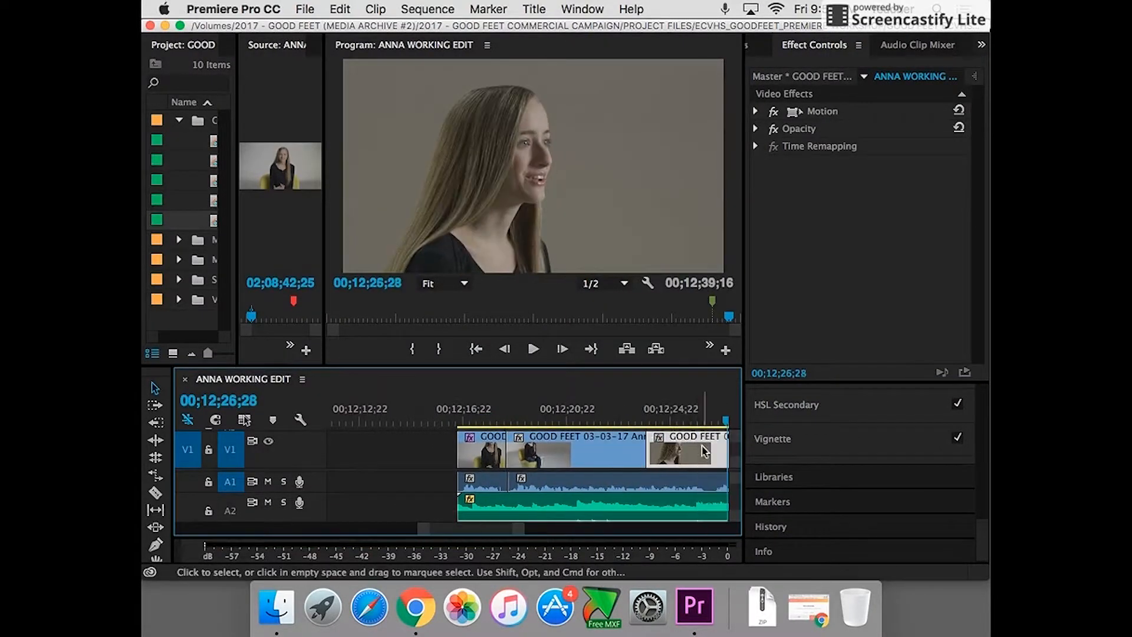
{"action": "left_click_drag", "start_coordinate": [474, 529], "coordinate": [507, 530]}
{"action": "left_click", "coordinate": [575, 413]}
{"action": "left_click", "coordinate": [579, 449]}
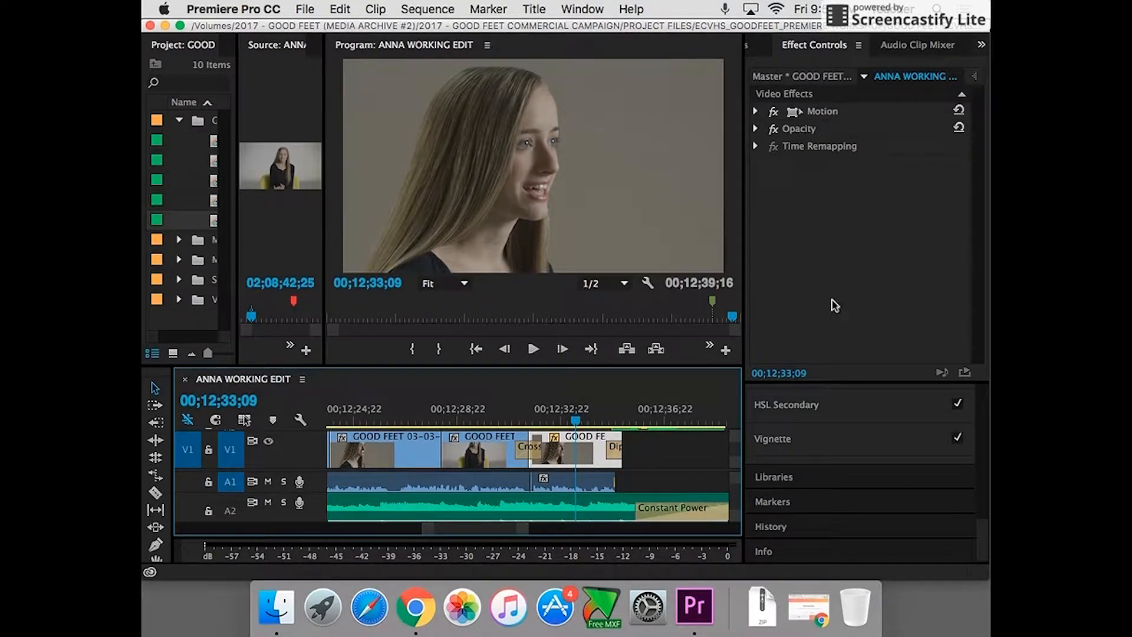
{"action": "left_click", "coordinate": [764, 48]}
{"action": "left_click_drag", "start_coordinate": [823, 258], "coordinate": [578, 449]}
{"action": "left_click", "coordinate": [850, 46]}
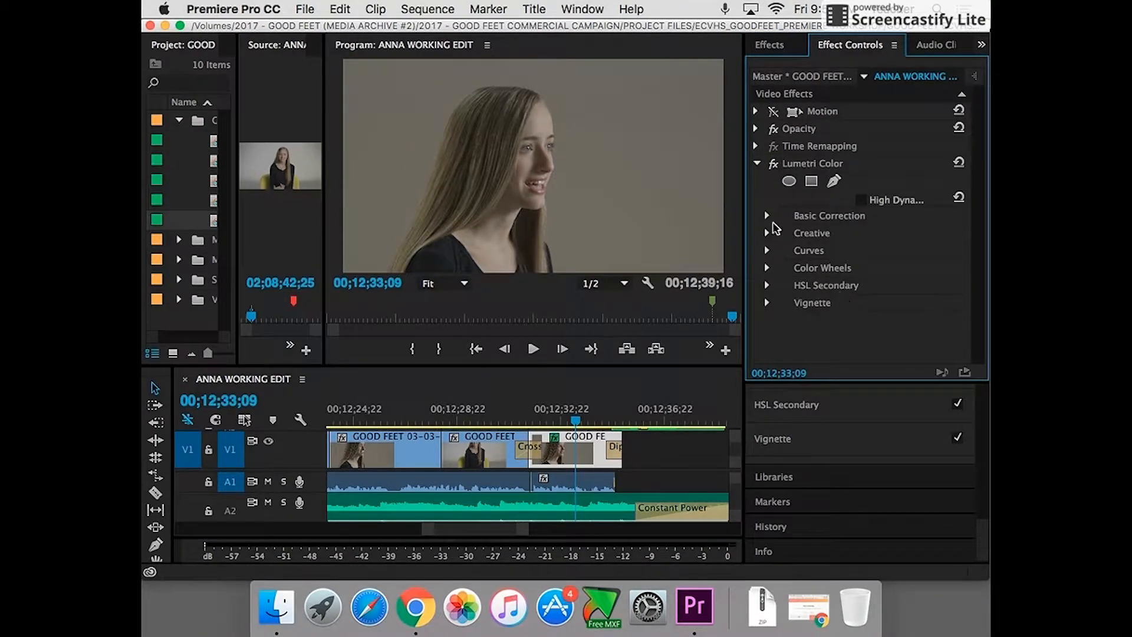
{"action": "left_click", "coordinate": [767, 216]}
{"action": "left_click_drag", "start_coordinate": [743, 204], "coordinate": [695, 204]}
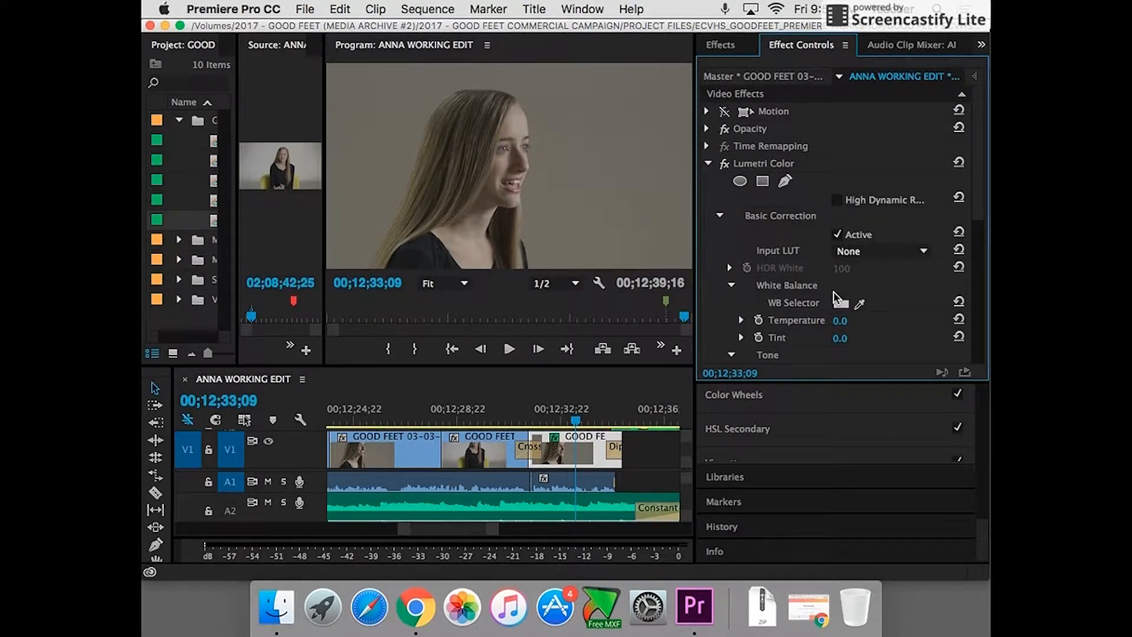
- Try cooling the last clip's white balance Temperature, including about -21.9, and reset the parameter each time
{"action": "scroll", "coordinate": [981, 221], "scroll_direction": "down", "scroll_amount": 2}
{"action": "scroll", "coordinate": [981, 220], "scroll_direction": "down", "scroll_amount": 4}
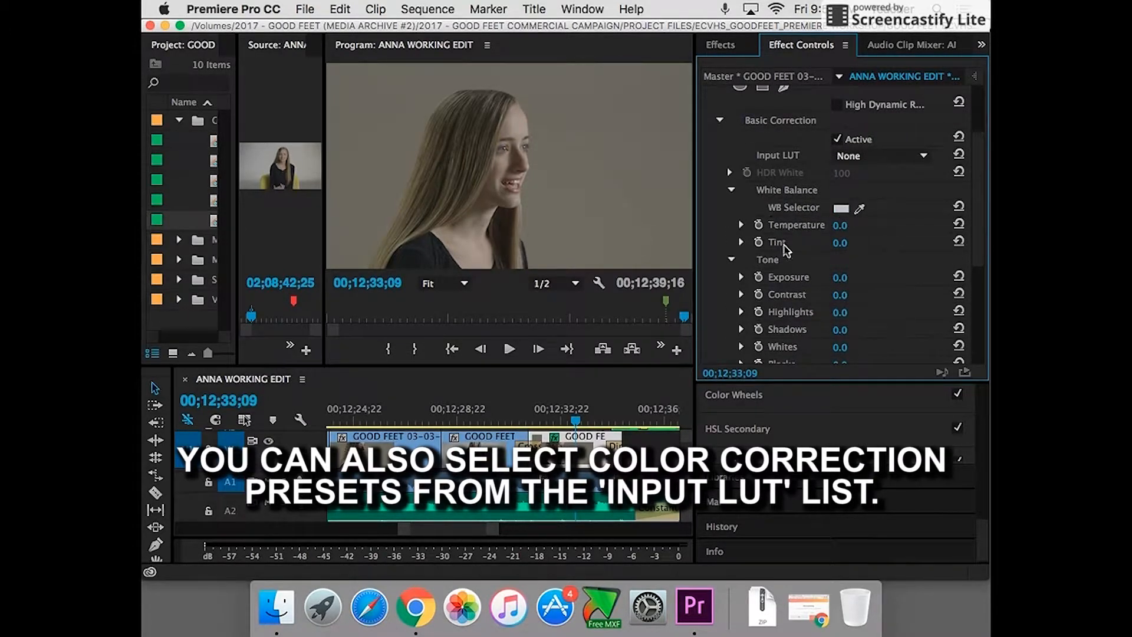
{"action": "left_click", "coordinate": [742, 225]}
{"action": "left_click_drag", "start_coordinate": [836, 258], "coordinate": [800, 256]}
{"action": "left_click", "coordinate": [959, 225]}
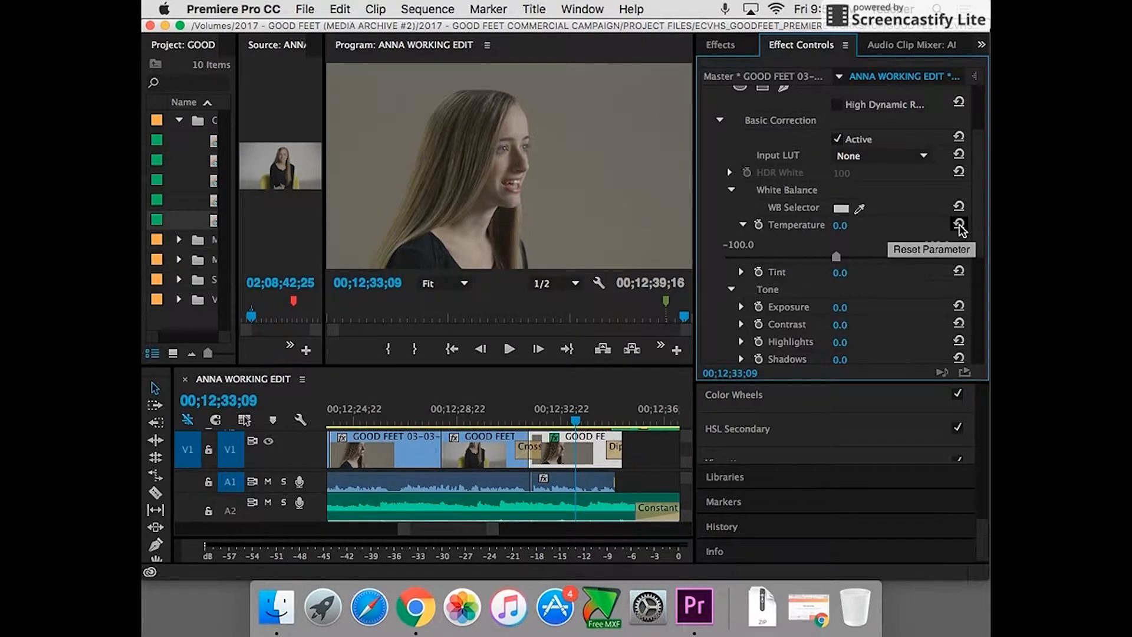
{"action": "left_click_drag", "start_coordinate": [836, 256], "coordinate": [812, 255]}
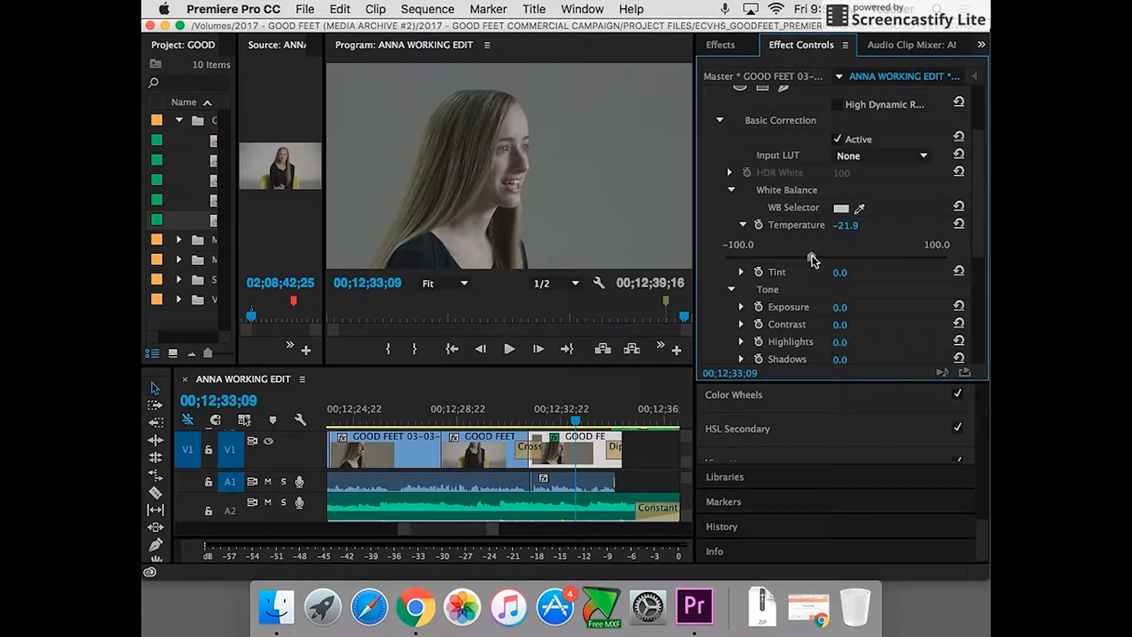
{"action": "left_click", "coordinate": [959, 224]}
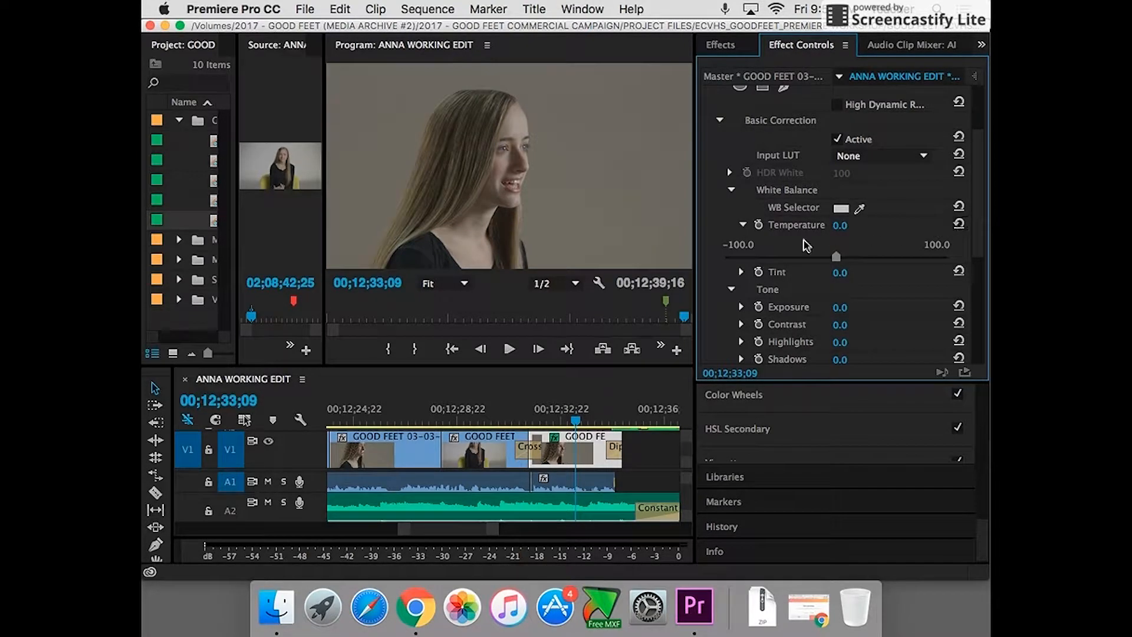
{"action": "left_click", "coordinate": [742, 225]}
- Try out the Basic Correction Saturation on the last clip and return it to 100
{"action": "scroll", "coordinate": [825, 311], "scroll_direction": "up", "scroll_amount": 3}
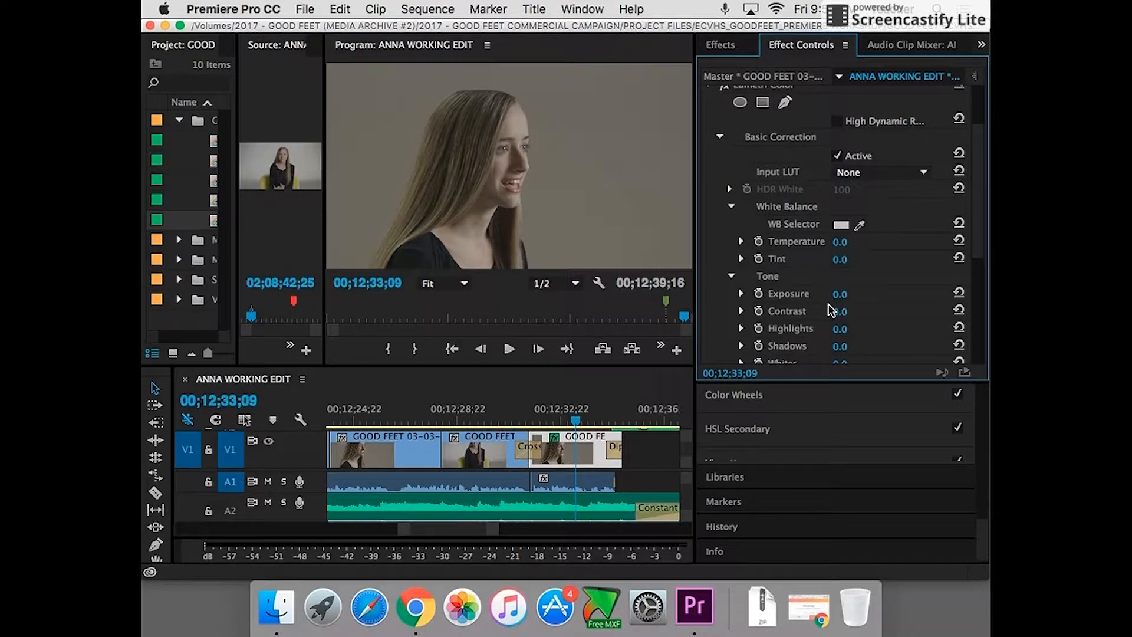
{"action": "left_click_drag", "start_coordinate": [979, 215], "coordinate": [985, 334]}
{"action": "left_click", "coordinate": [730, 249]}
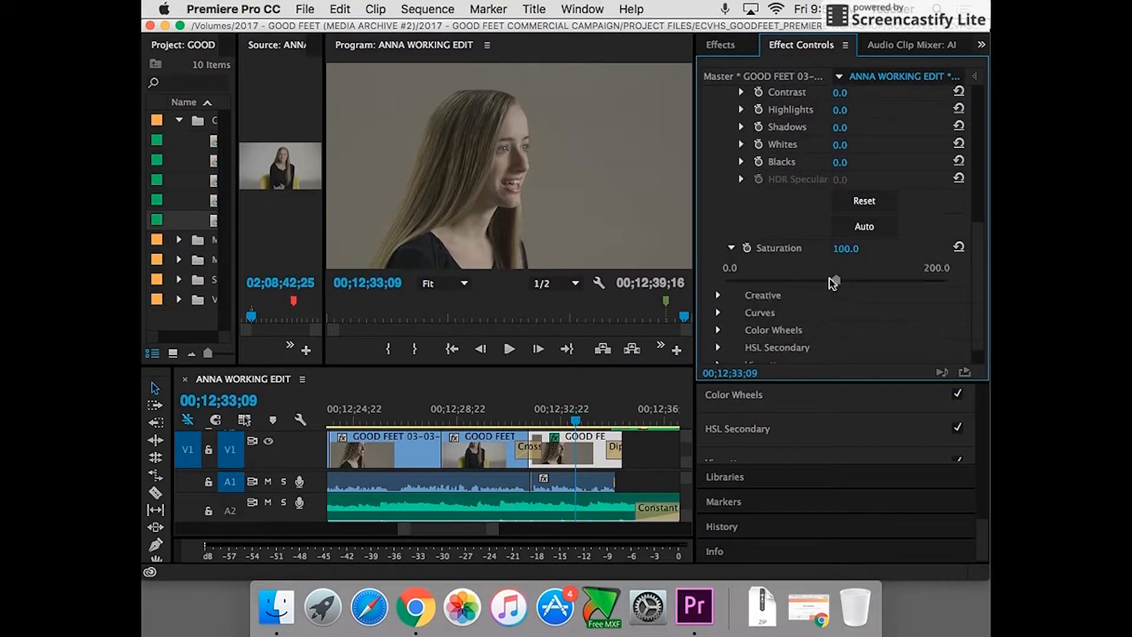
{"action": "mouse_move", "coordinate": [840, 282]}
{"action": "left_mouse_down"}
{"action": "mouse_move", "coordinate": [936, 282]}
{"action": "mouse_move", "coordinate": [842, 282]}
{"action": "left_mouse_up"}
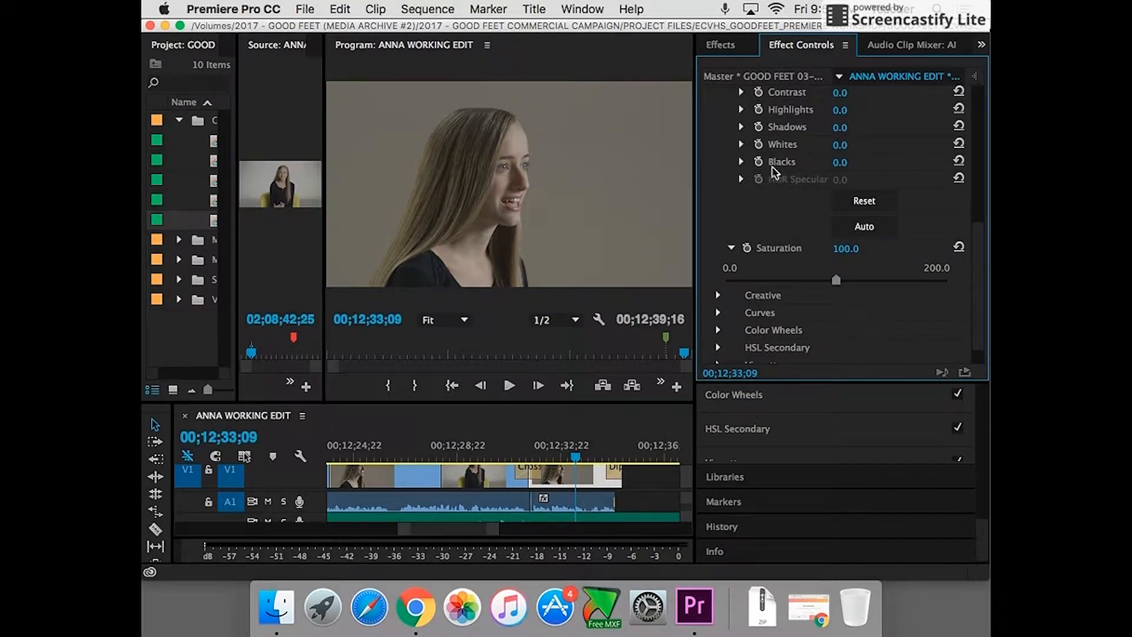
- Try the Blacks tone at -11.5 and at a strongly raised level, and reset it
{"action": "left_click", "coordinate": [742, 163]}
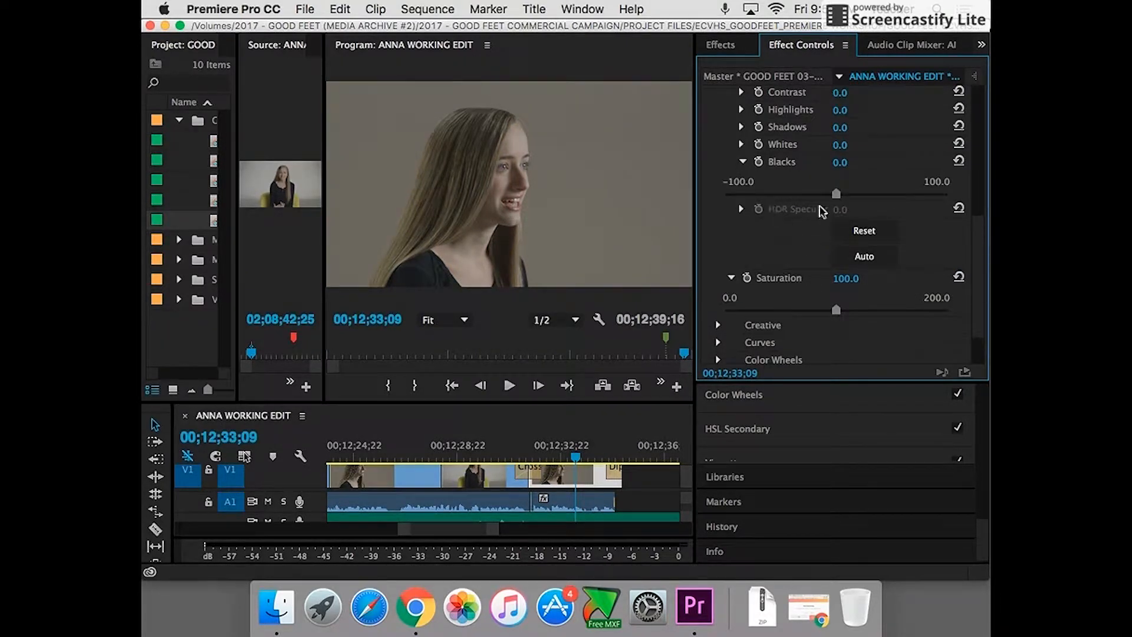
{"action": "left_click_drag", "start_coordinate": [837, 194], "coordinate": [823, 194]}
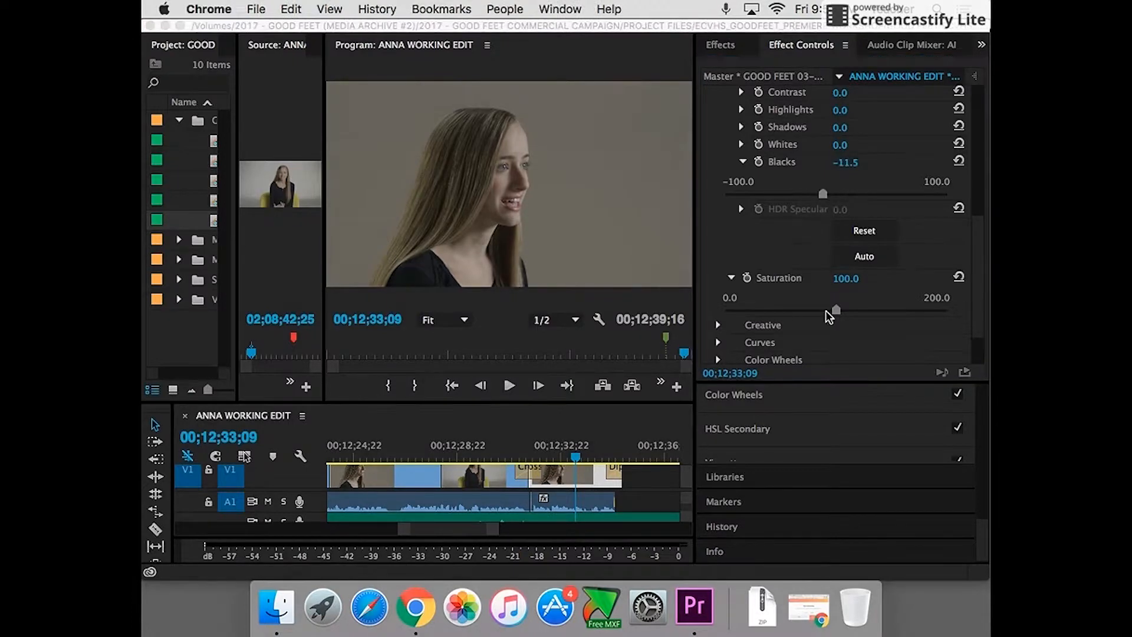
{"action": "left_click", "coordinate": [821, 195]}
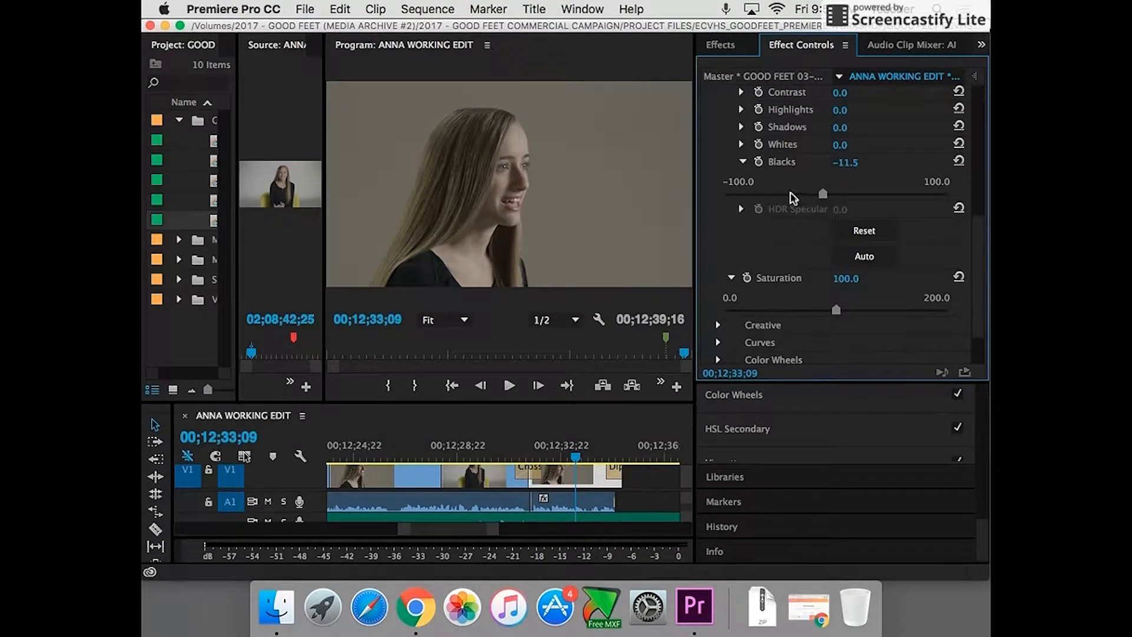
{"action": "left_click_drag", "start_coordinate": [824, 195], "coordinate": [928, 197]}
{"action": "left_click", "coordinate": [958, 161]}
- Try out the Highlights tone on the last clip and reset it
{"action": "left_click", "coordinate": [742, 110]}
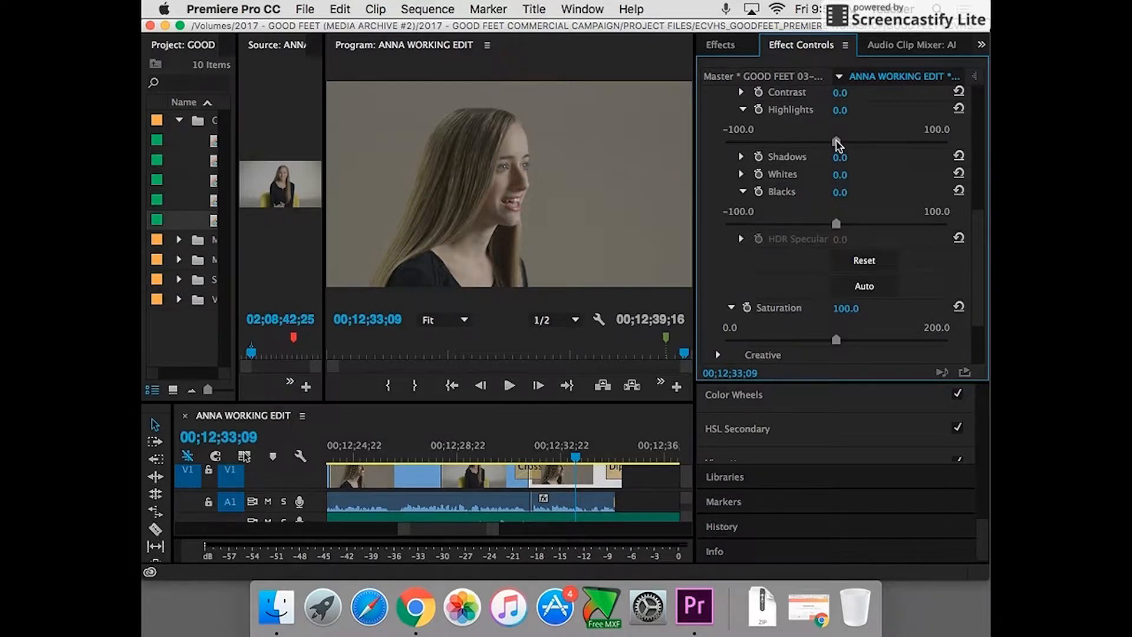
{"action": "mouse_move", "coordinate": [837, 142]}
{"action": "left_mouse_down"}
{"action": "mouse_move", "coordinate": [822, 144]}
{"action": "mouse_move", "coordinate": [844, 148]}
{"action": "left_mouse_up"}
{"action": "left_click", "coordinate": [959, 109]}
- Lower the last clip's Saturation to its minimum for a black-and-white look and compare it with the preceding clip
{"action": "scroll", "coordinate": [789, 335], "scroll_direction": "down", "scroll_amount": 5}
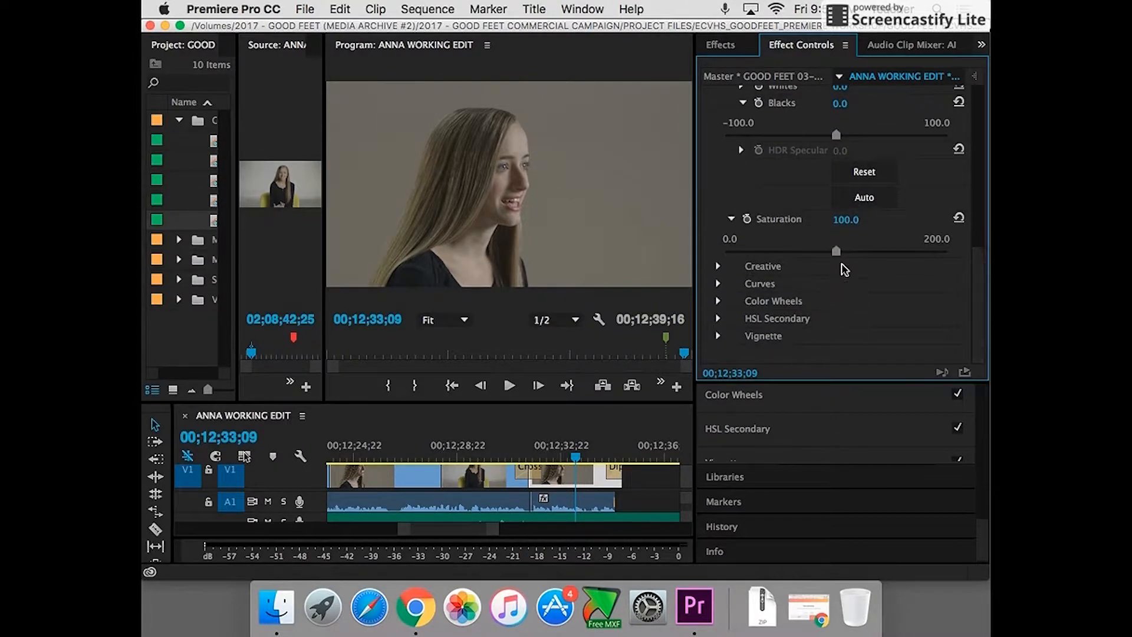
{"action": "left_click_drag", "start_coordinate": [838, 255], "coordinate": [730, 254]}
{"action": "left_click_drag", "start_coordinate": [493, 530], "coordinate": [519, 532]}
{"action": "left_click", "coordinate": [475, 476]}
{"action": "mouse_move", "coordinate": [480, 455]}
{"action": "left_mouse_down"}
{"action": "mouse_move", "coordinate": [388, 457]}
{"action": "mouse_move", "coordinate": [476, 457]}
{"action": "left_mouse_up"}
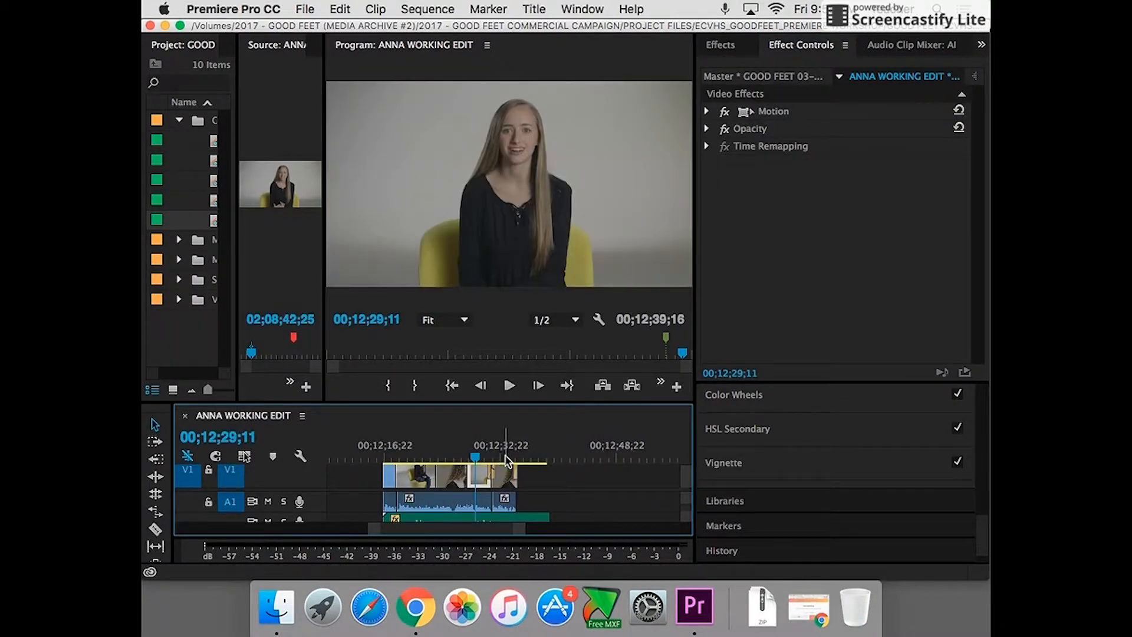
{"action": "left_click", "coordinate": [507, 476]}
{"action": "left_click", "coordinate": [504, 458]}
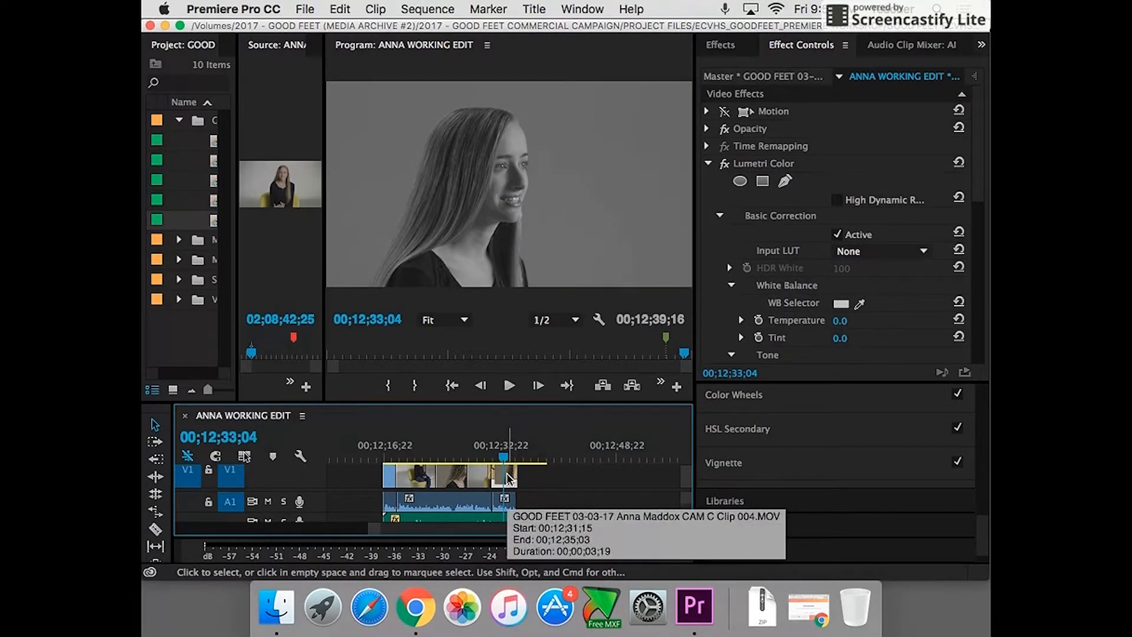
- Copy the black-and-white last clip and select the four preceding clips on V1
{"action": "right_click", "coordinate": [505, 477]}
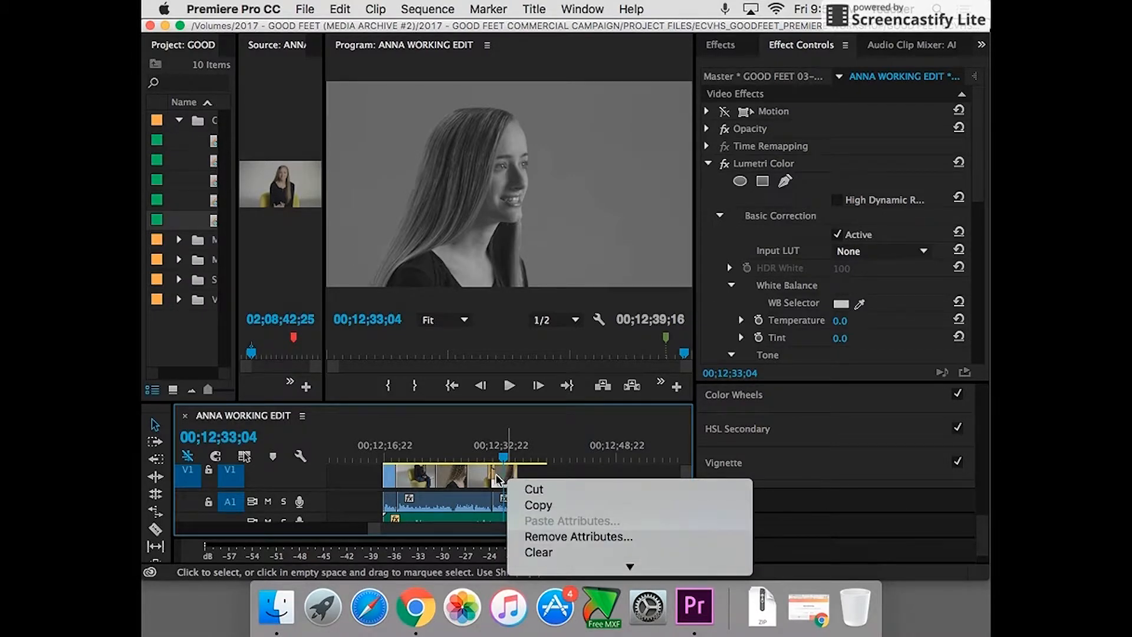
{"action": "left_click", "coordinate": [536, 502]}
{"action": "left_click_drag", "start_coordinate": [360, 473], "coordinate": [488, 475]}
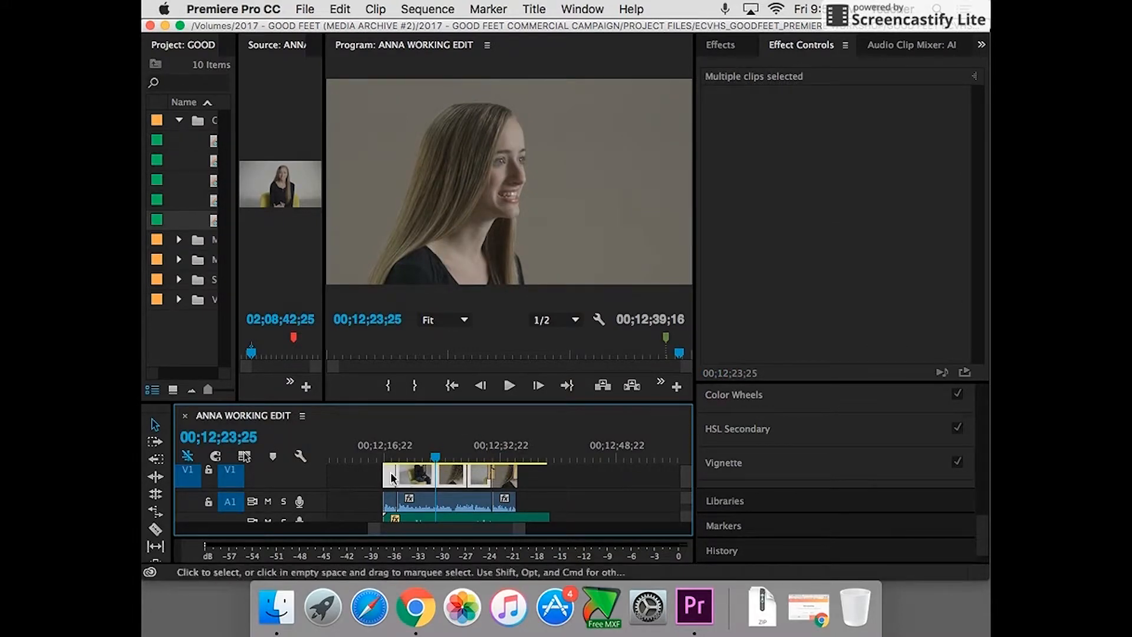
{"action": "left_click_drag", "start_coordinate": [375, 403], "coordinate": [374, 326]}
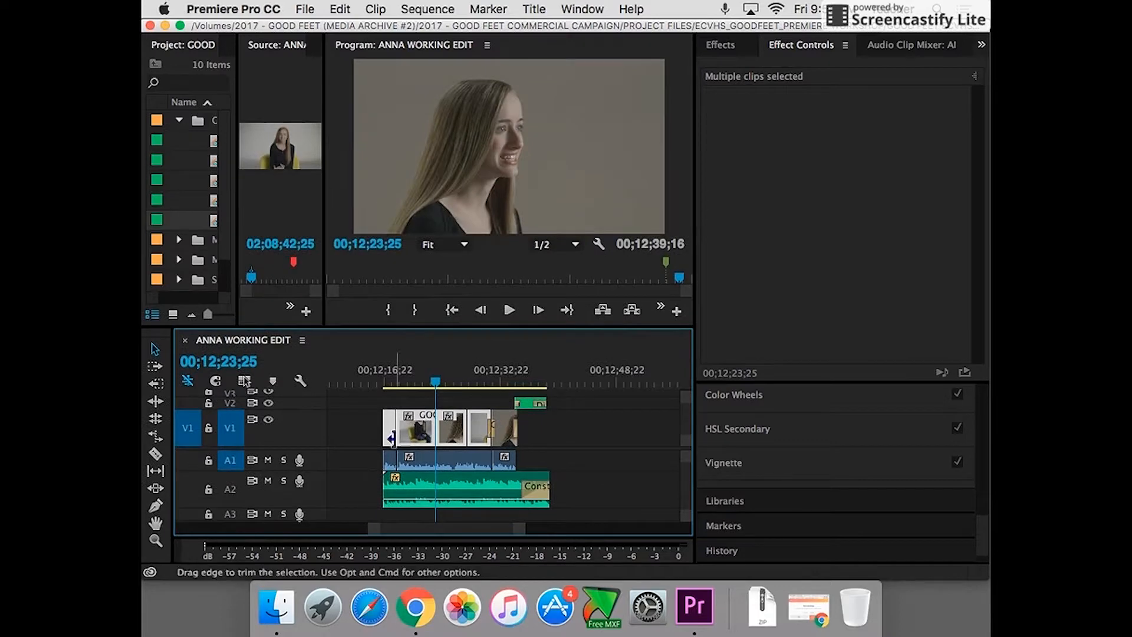
- Paste the copied clip's Opacity and Lumetri Color attributes onto the selected clips, leaving out Motion and Time Remapping
{"action": "right_click", "coordinate": [476, 428]}
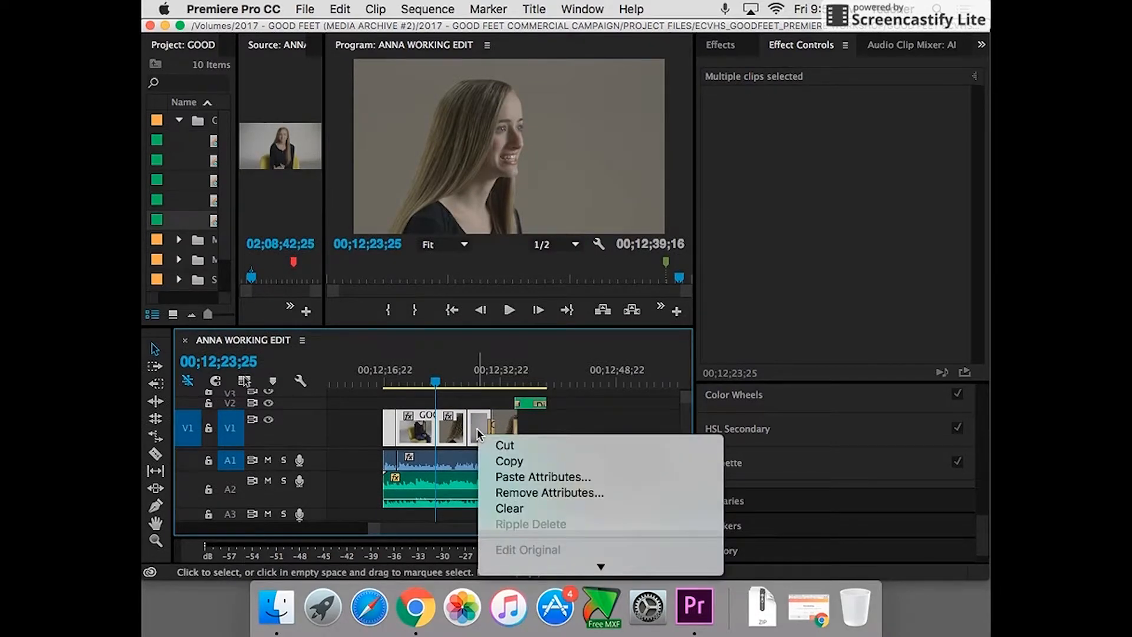
{"action": "left_click", "coordinate": [517, 477]}
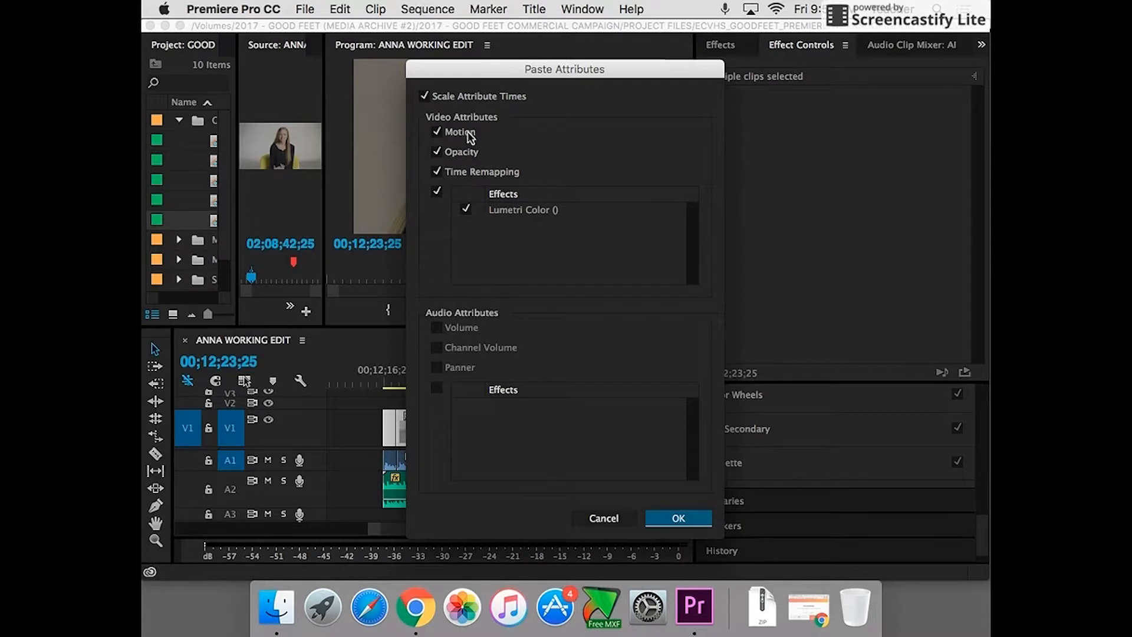
{"action": "left_click", "coordinate": [438, 133]}
{"action": "left_click", "coordinate": [437, 172]}
{"action": "left_click", "coordinate": [680, 518]}
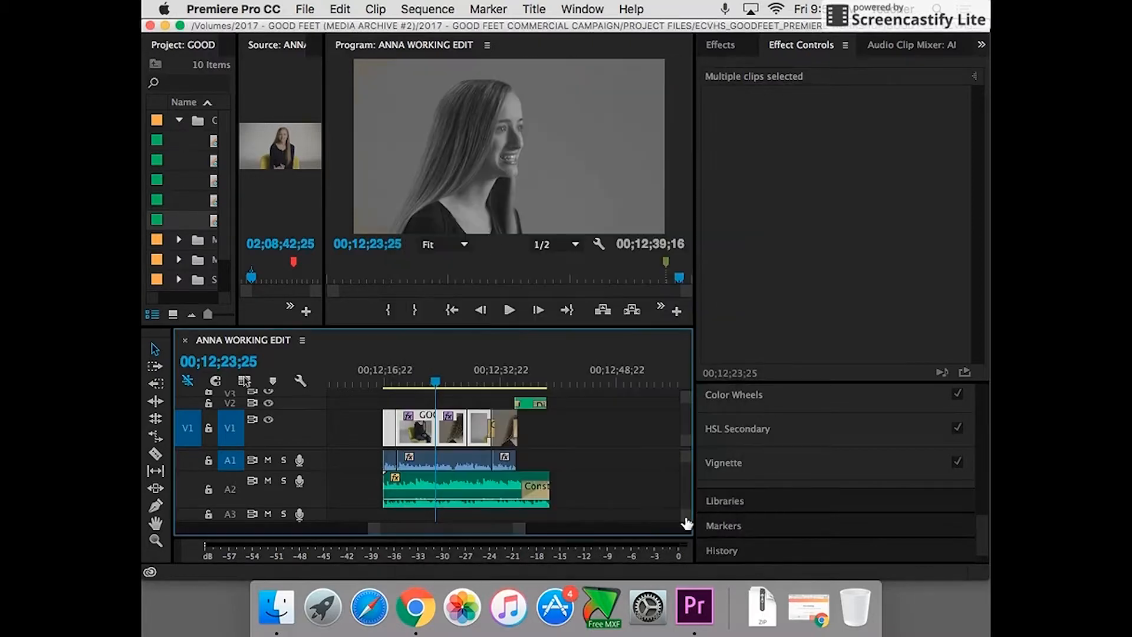
- Check the black-and-white look at the start of the edit and play its opening
{"action": "left_click_drag", "start_coordinate": [436, 384], "coordinate": [388, 386]}
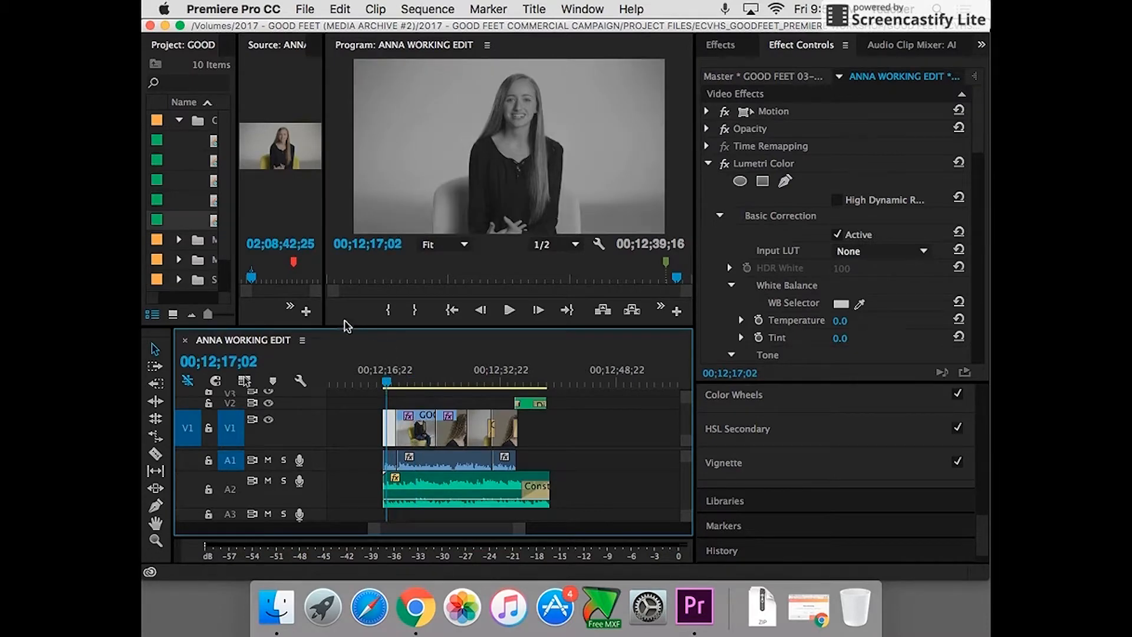
{"action": "left_click_drag", "start_coordinate": [333, 327], "coordinate": [337, 392]}
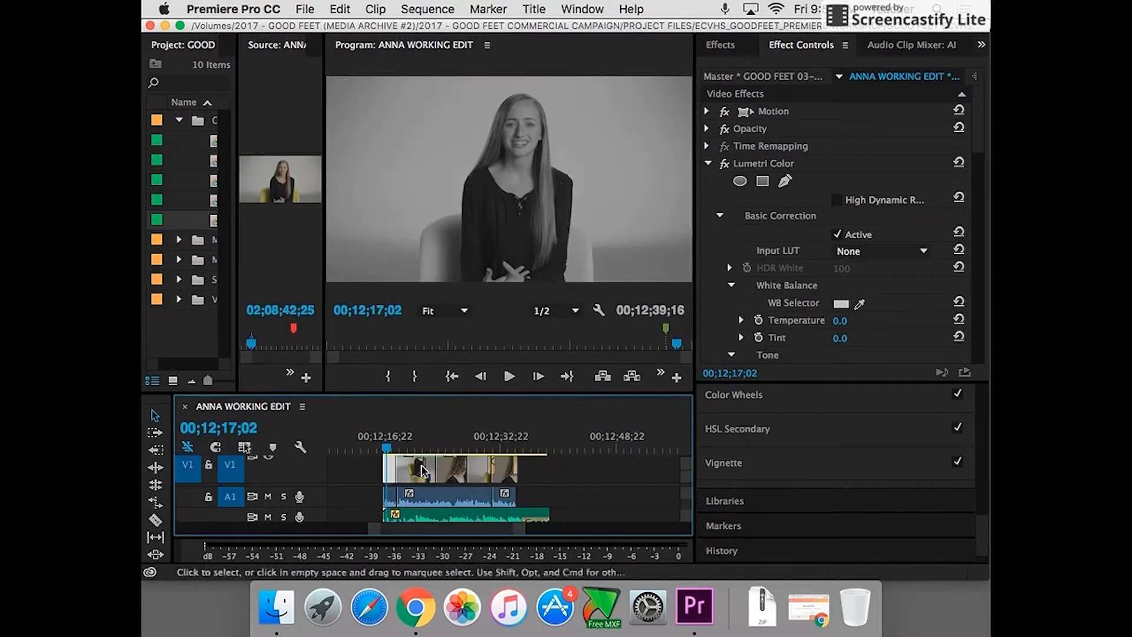
{"action": "left_click_drag", "start_coordinate": [386, 449], "coordinate": [377, 452]}
{"action": "key", "text": "="}
{"action": "key", "text": "="}
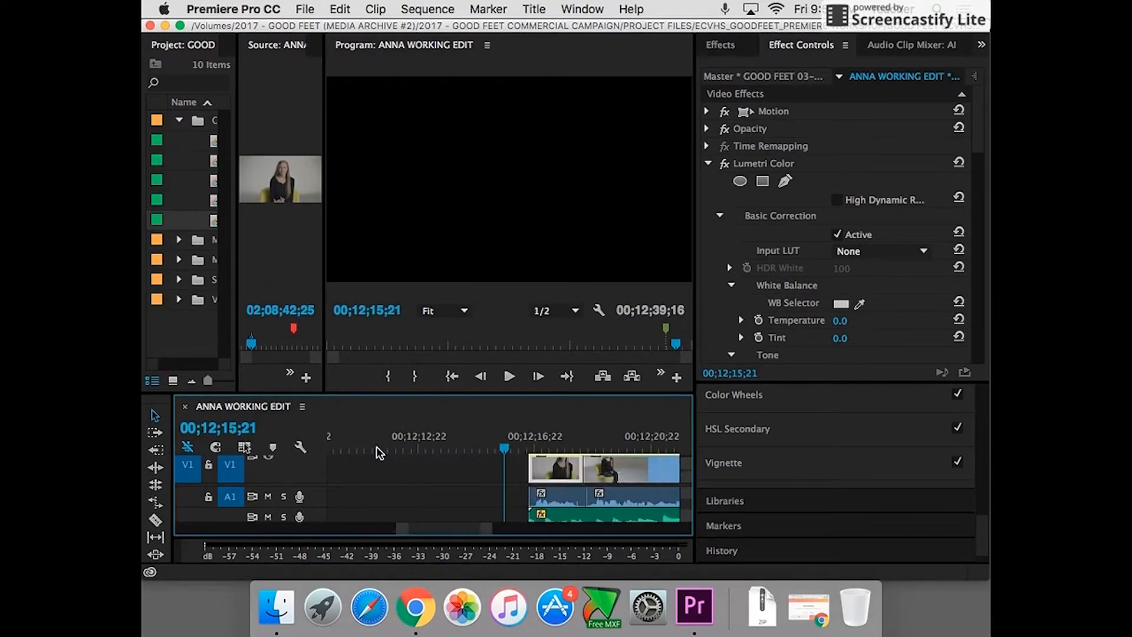
{"action": "left_click", "coordinate": [544, 448]}
{"action": "key", "text": "space"}
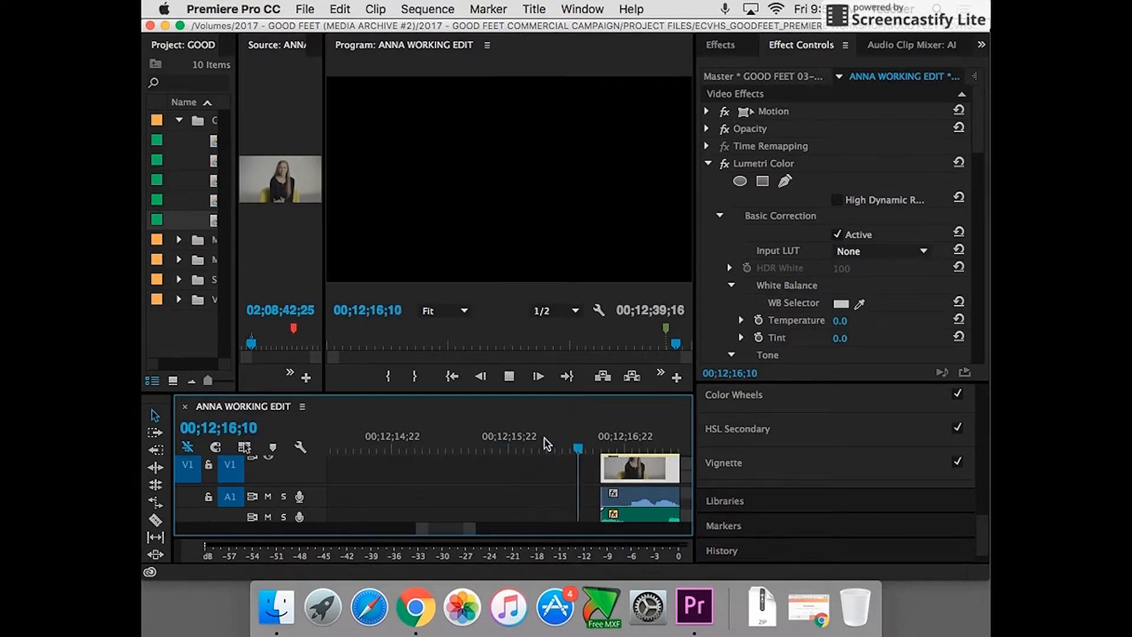
{"action": "key", "text": "space"}
- Add a Dip to Black video transition at the start of the first clip on V1
{"action": "left_click", "coordinate": [603, 468]}
{"action": "left_click", "coordinate": [709, 163]}
{"action": "left_click", "coordinate": [732, 50]}
{"action": "scroll", "coordinate": [838, 170], "scroll_direction": "up", "scroll_amount": 5}
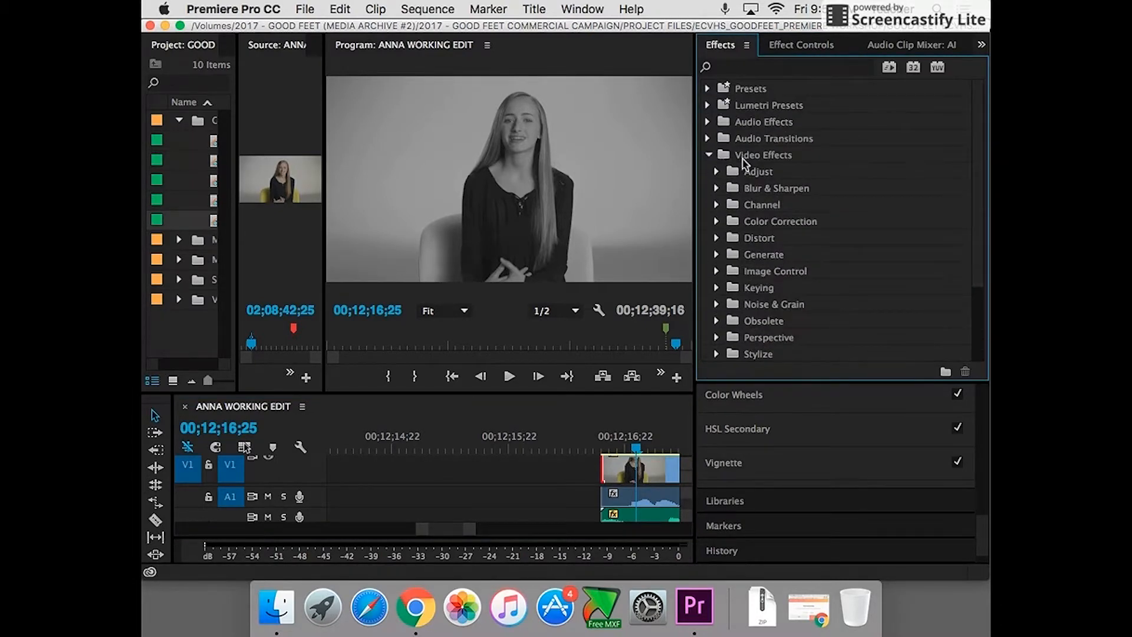
{"action": "left_click", "coordinate": [708, 154]}
{"action": "left_click", "coordinate": [709, 171]}
{"action": "left_click", "coordinate": [745, 237]}
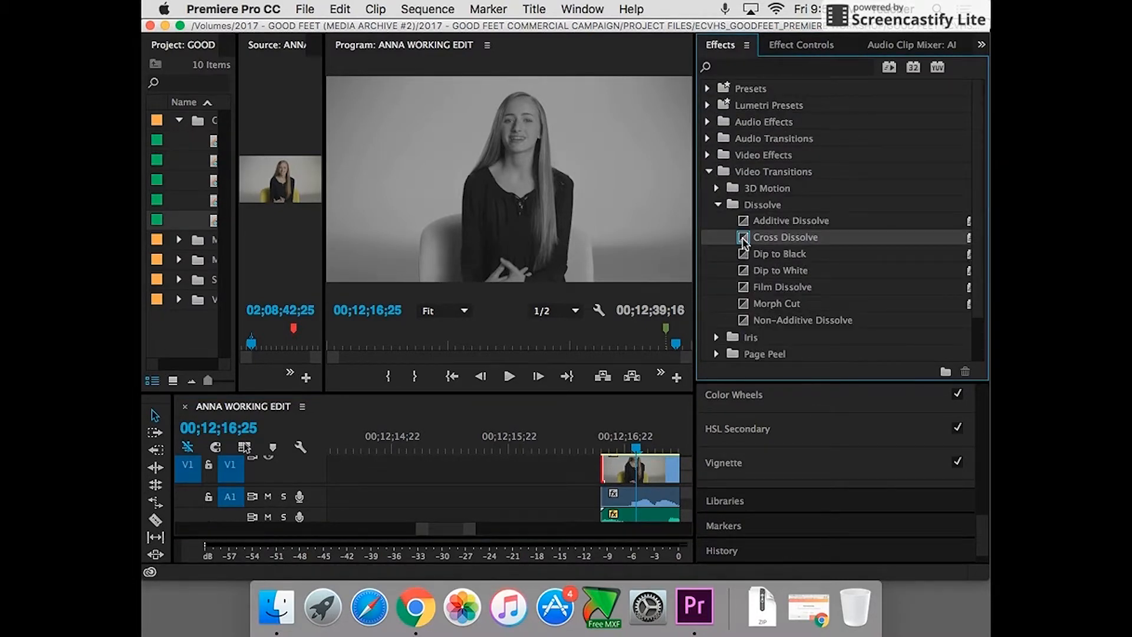
{"action": "left_click_drag", "start_coordinate": [744, 242], "coordinate": [634, 477]}
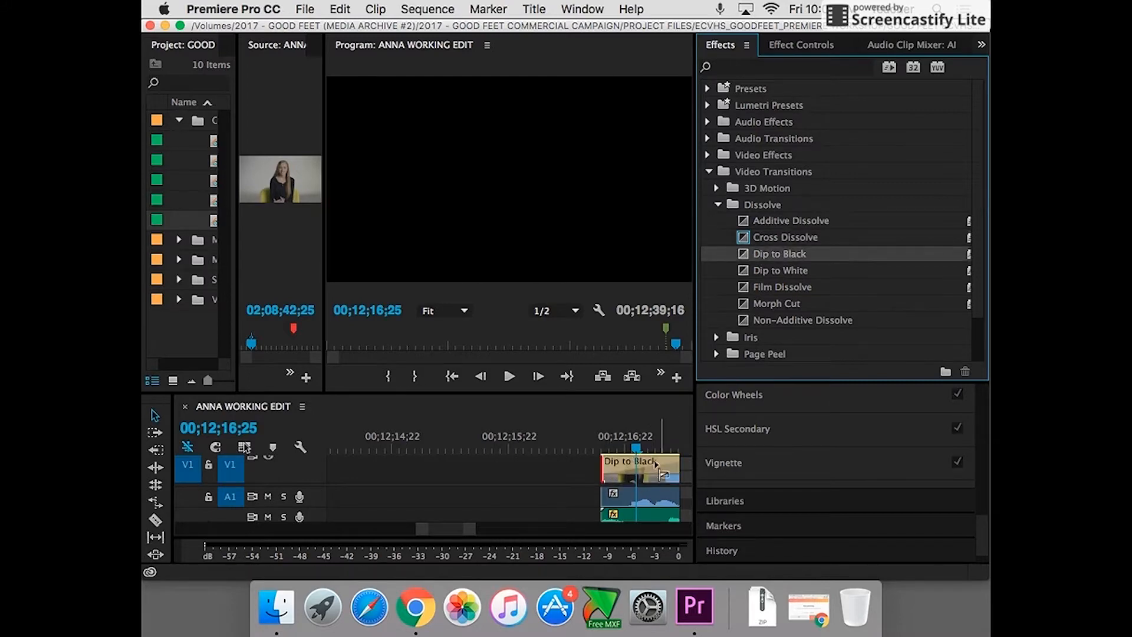
- Shorten the Dip to Black transition to about a quarter of a second and preview the opening
{"action": "scroll", "coordinate": [526, 472], "scroll_direction": "down", "scroll_amount": 5}
{"action": "left_click_drag", "start_coordinate": [493, 466], "coordinate": [408, 462]}
{"action": "left_click", "coordinate": [357, 445]}
{"action": "key", "text": "space"}
{"action": "key", "text": "space"}
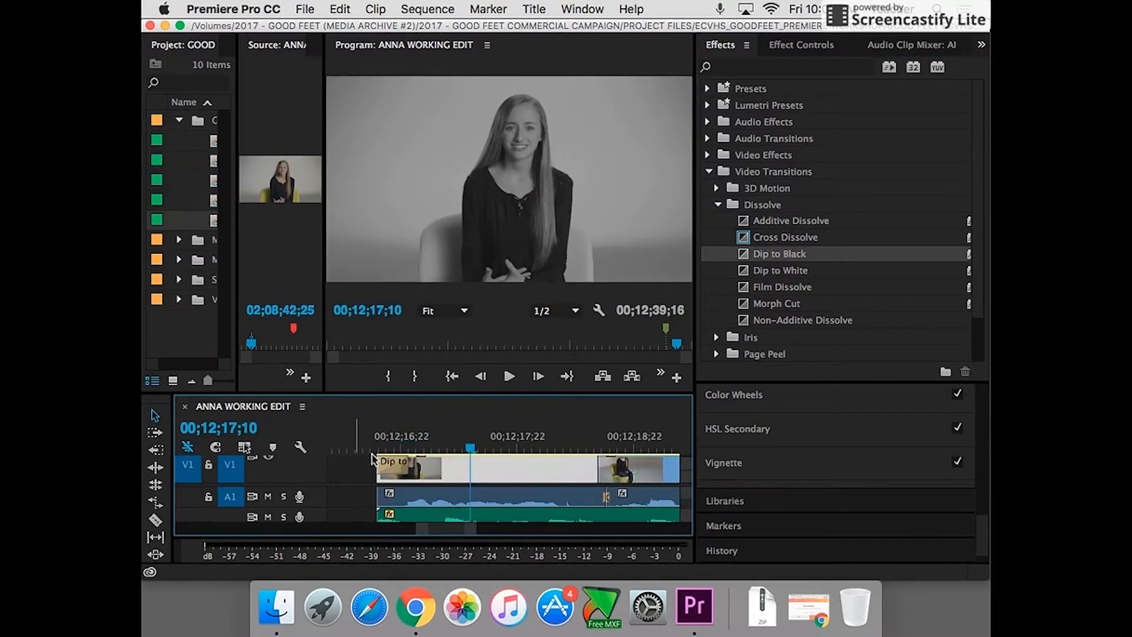
- Lengthen the opening Dip to Black transition to about half a second and play the edit from before the first clip
{"action": "left_click_drag", "start_coordinate": [408, 466], "coordinate": [431, 466]}
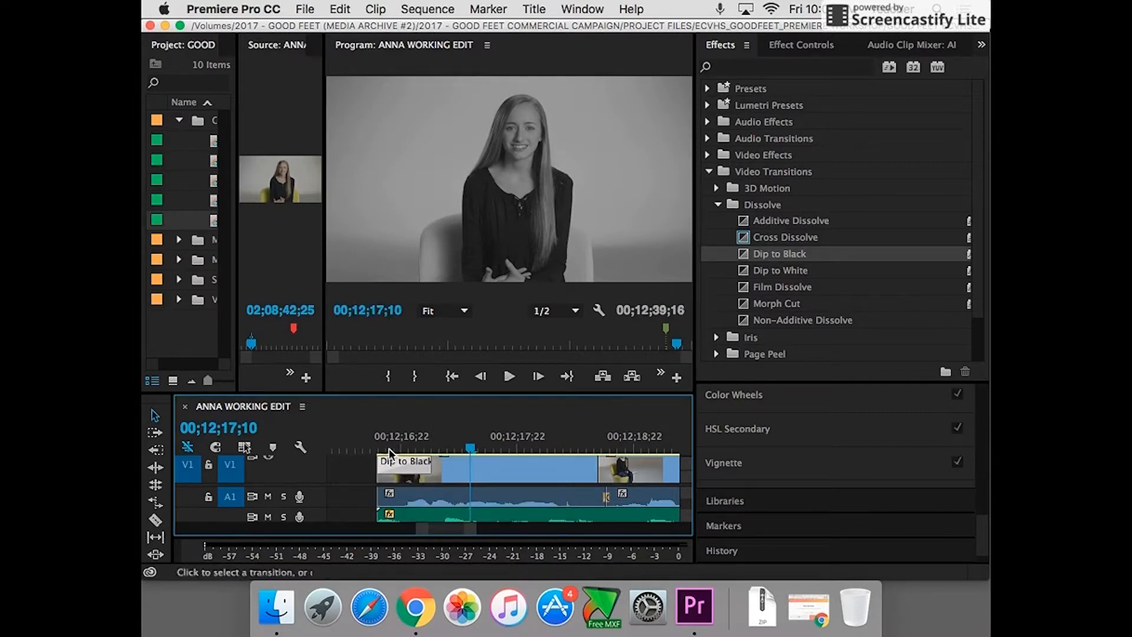
{"action": "left_click", "coordinate": [342, 449]}
{"action": "key", "text": "space"}
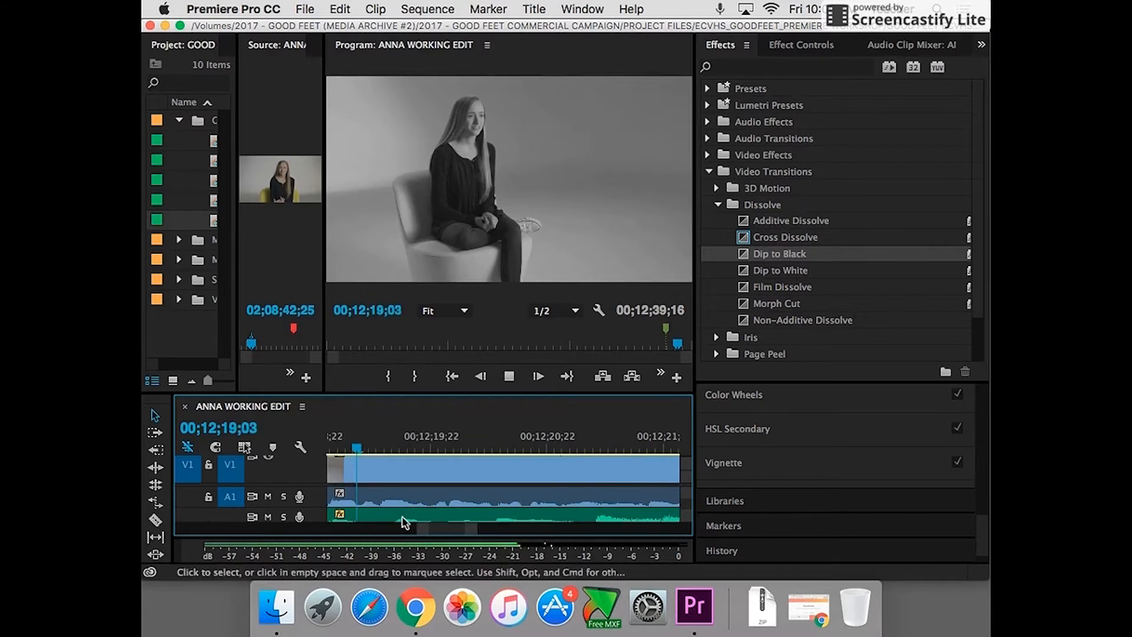
{"action": "left_click_drag", "start_coordinate": [471, 529], "coordinate": [513, 528]}
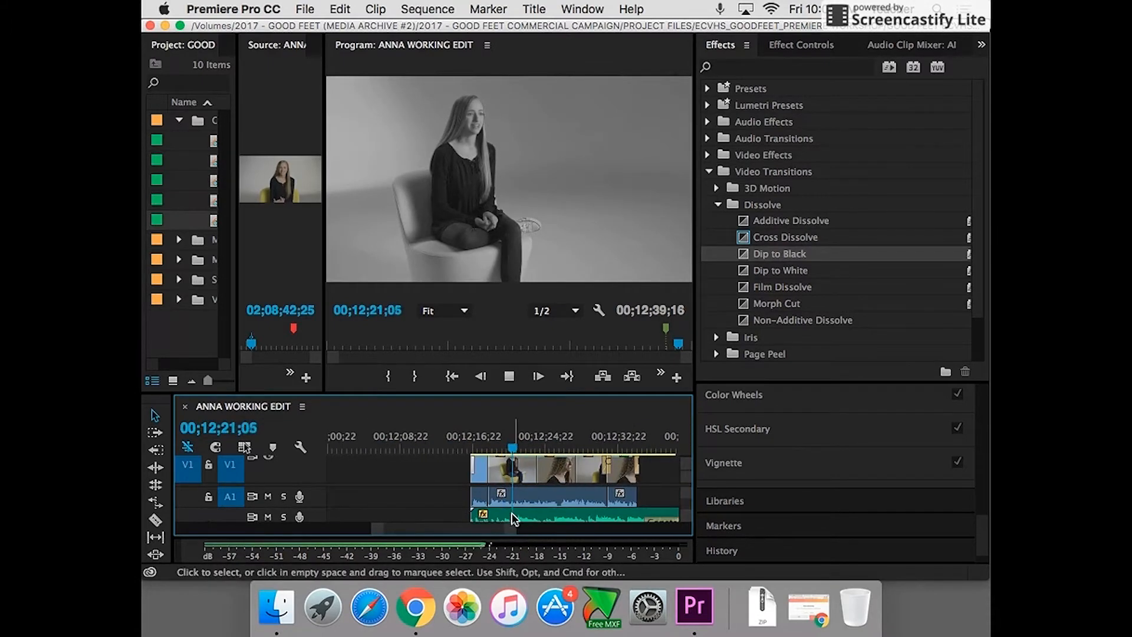